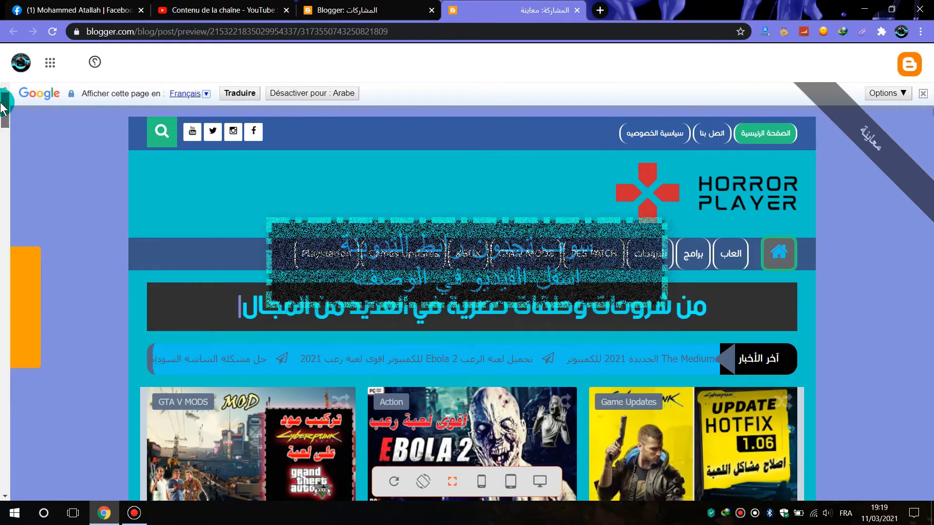
Step: Look through the blog post preview on error 0xc00007b, from the description and error pictures to the download links at its end
left_click_drag(2, 108, 13, 197)
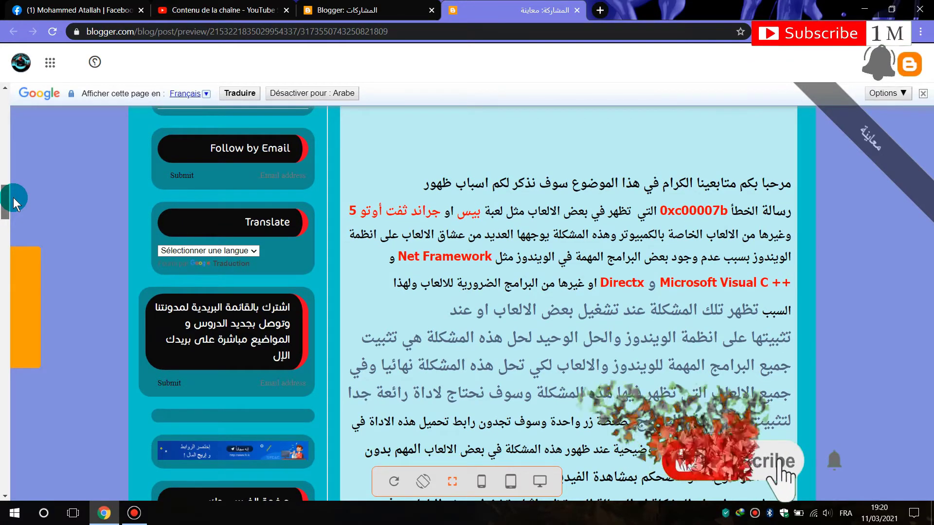
left_click_drag(13, 198, 22, 223)
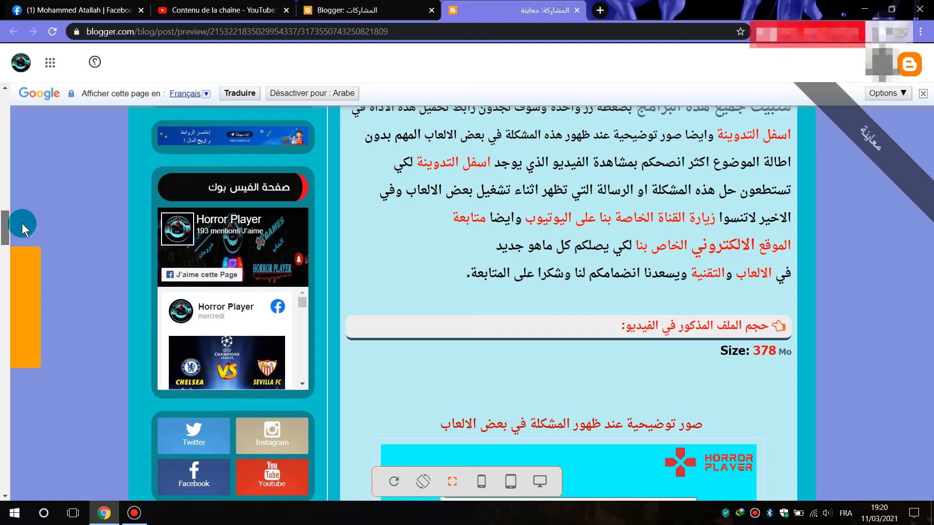
scroll(22, 229, "down", 5)
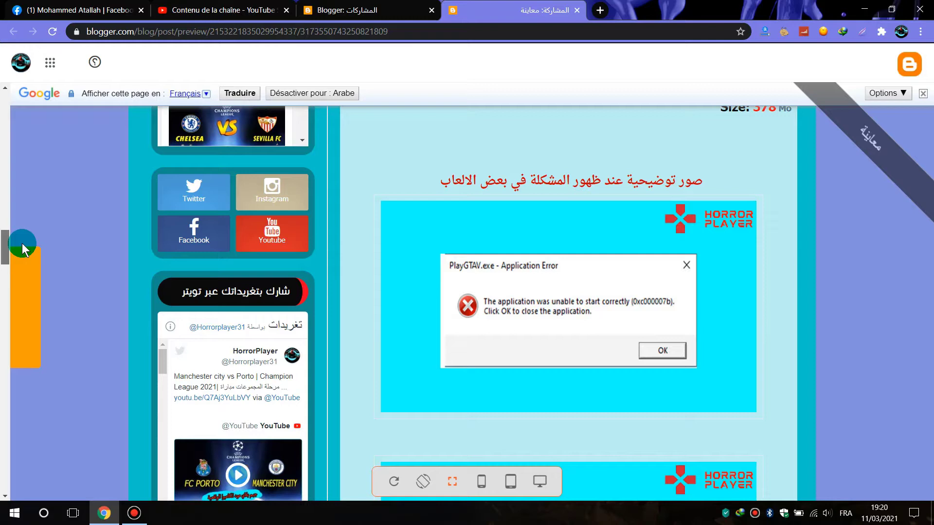
scroll(22, 245, "down", 4)
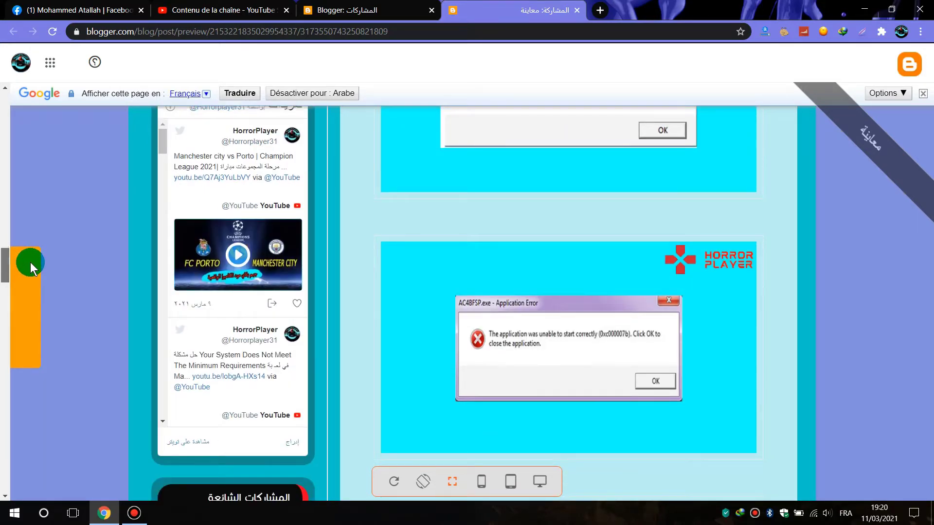
scroll(30, 262, "down", 4)
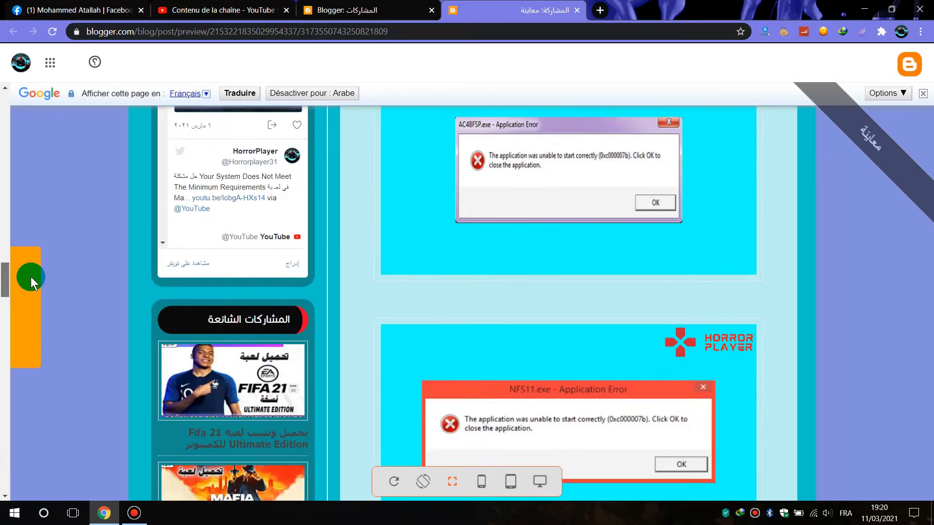
scroll(30, 277, "down", 10)
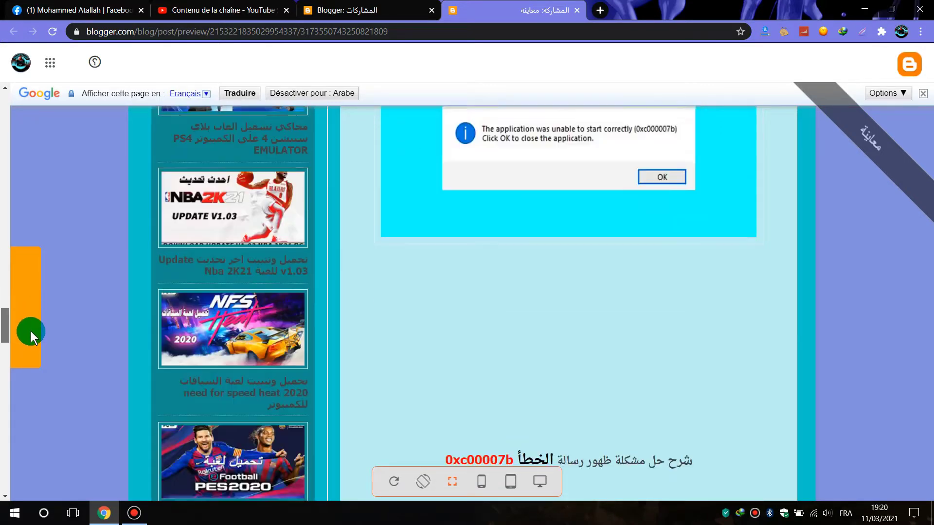
scroll(30, 331, "down", 5)
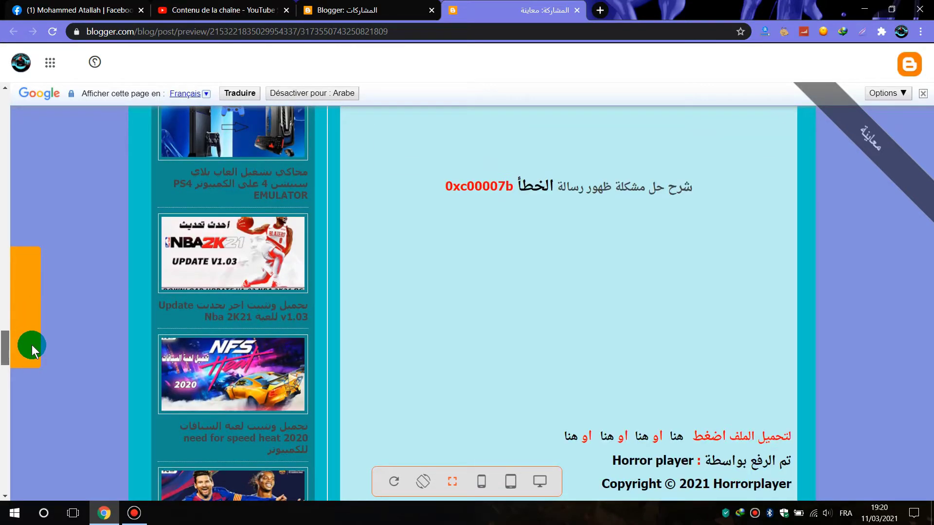
scroll(31, 345, "down", 1)
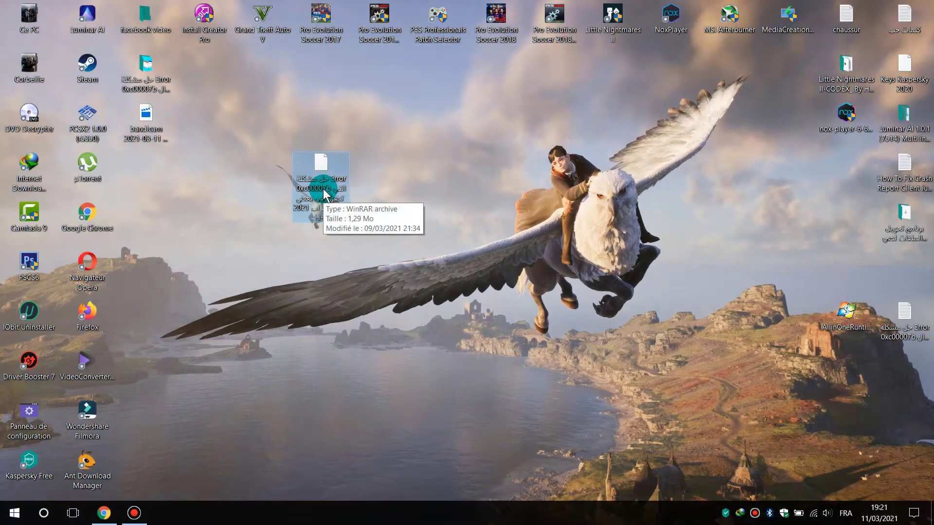
Step: Extract the Error 0xc00007b WinRAR archive on the desktop into a folder of the same name
double_click(323, 188)
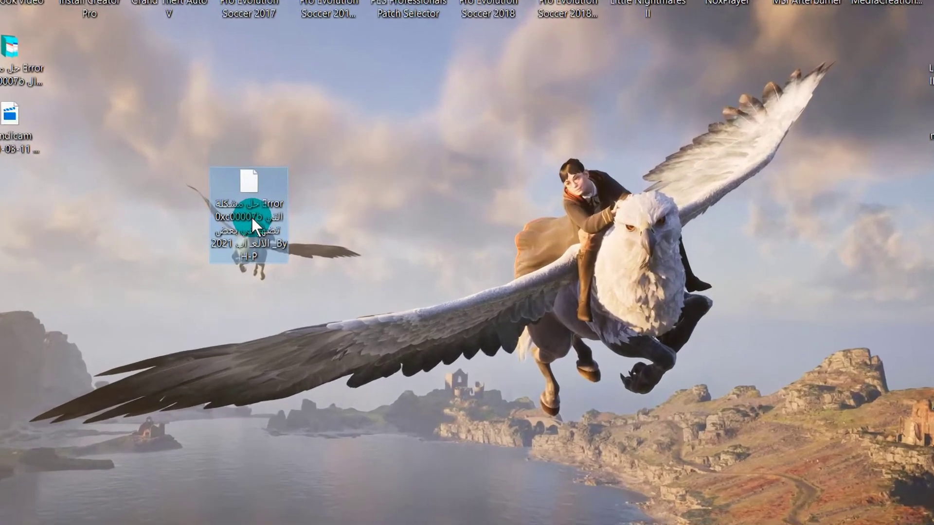
right_click(323, 184)
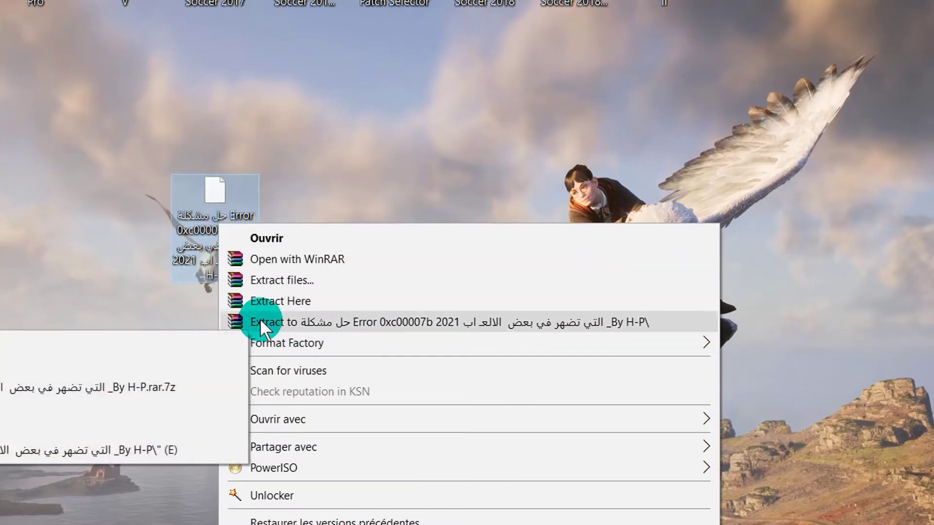
left_click(260, 319)
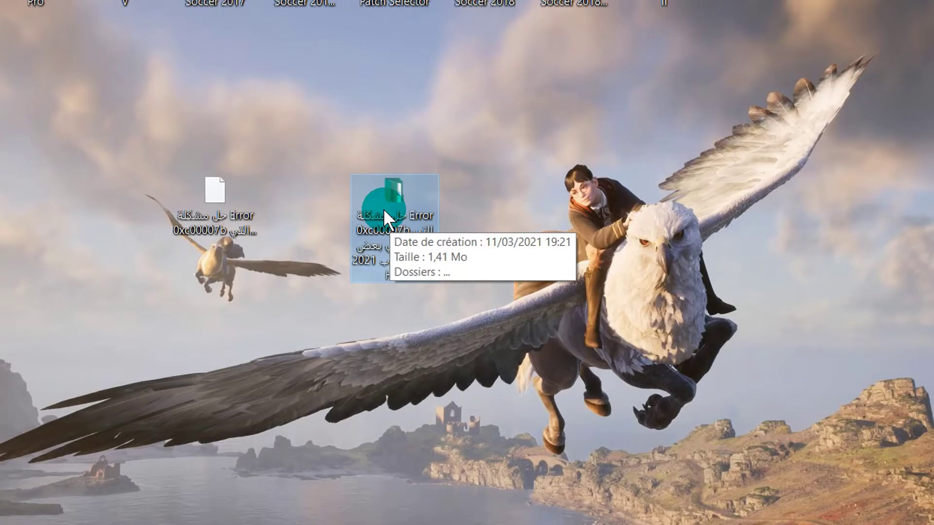
Step: Open the extracted Error 0xc00007b folder and its text file with the direct runtime download links
double_click(383, 209)
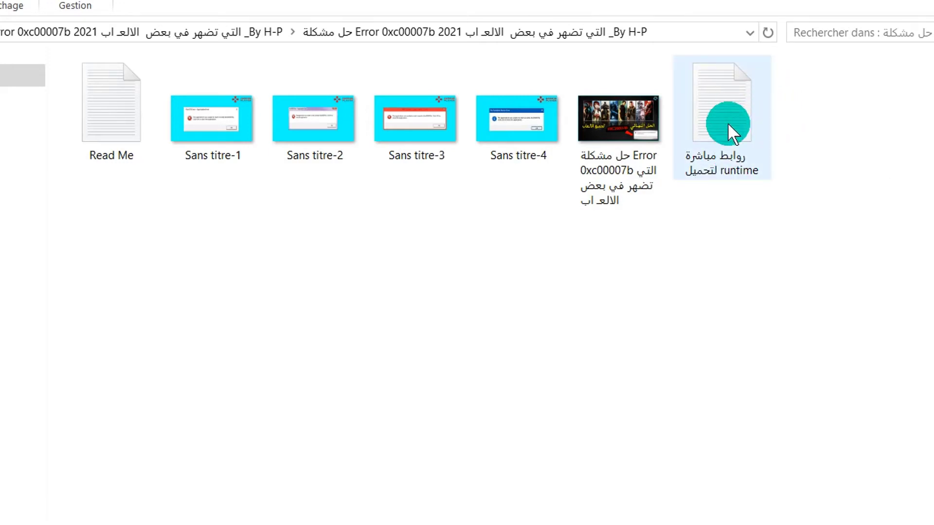
left_click(719, 149)
double_click(719, 149)
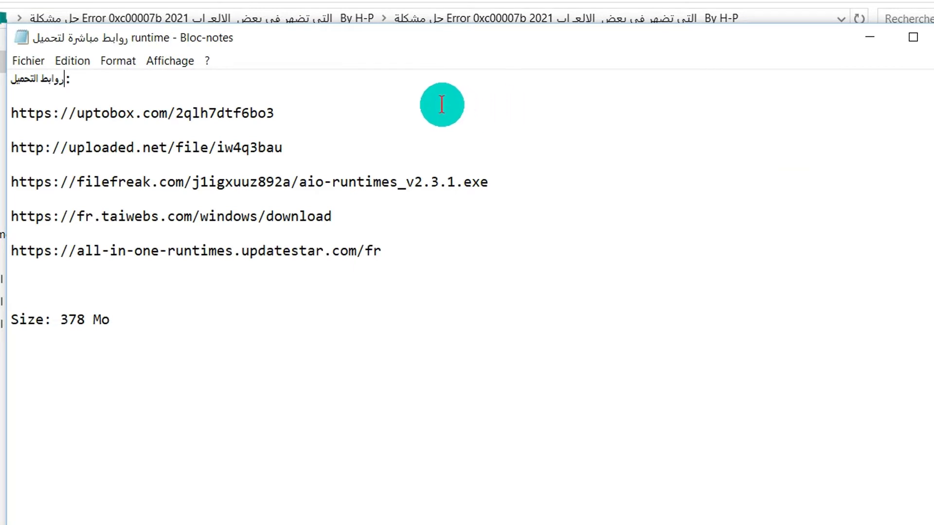
left_click(422, 96)
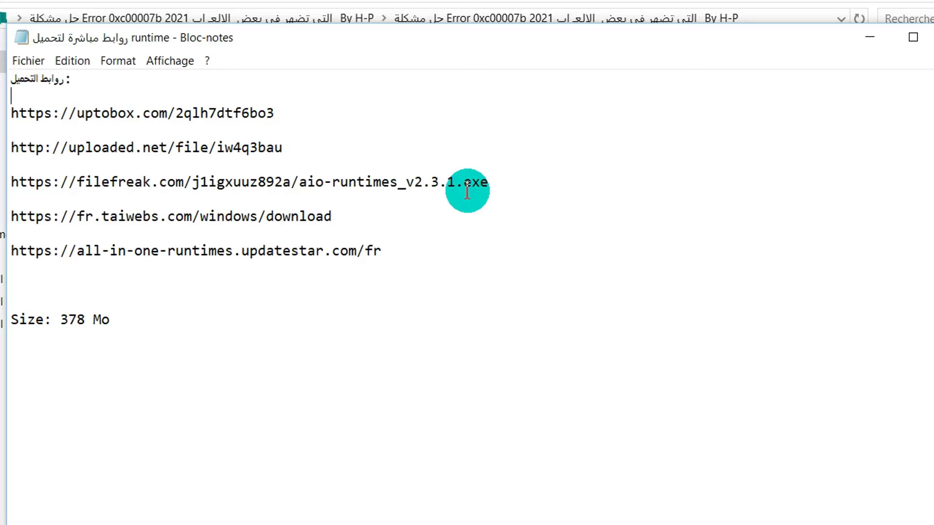
left_click(288, 112)
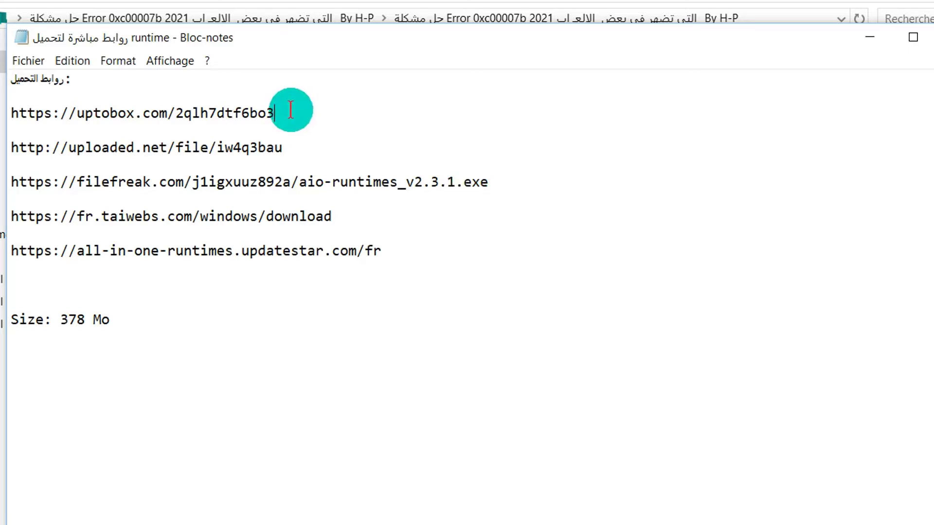
left_click_drag(289, 111, 250, 104)
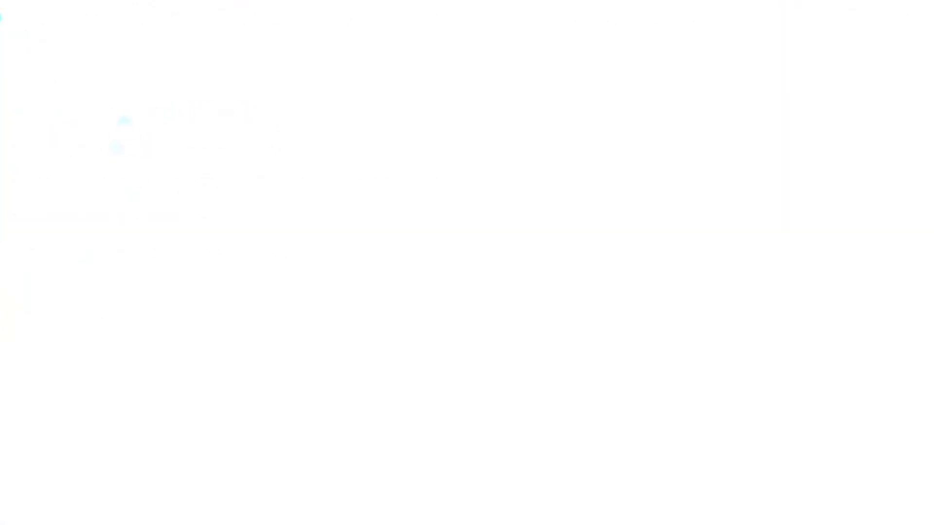
right_click(215, 118)
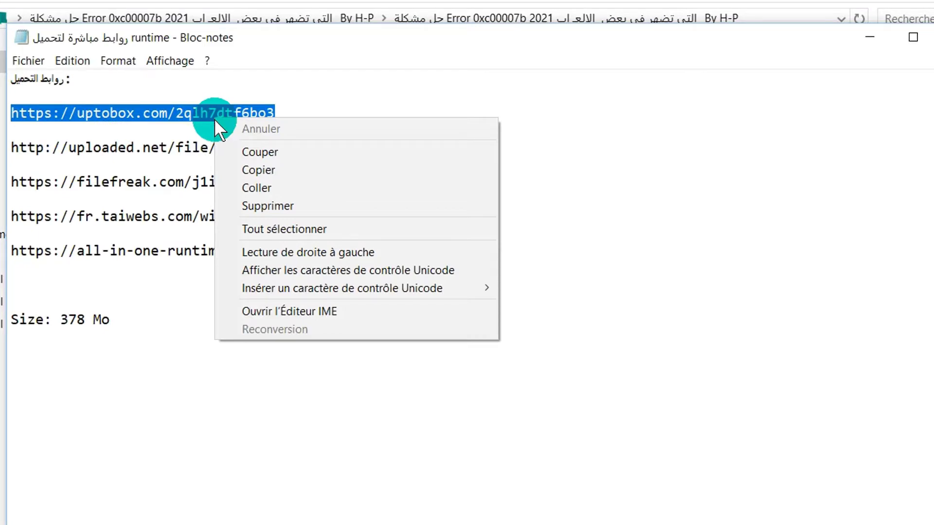
left_click(278, 171)
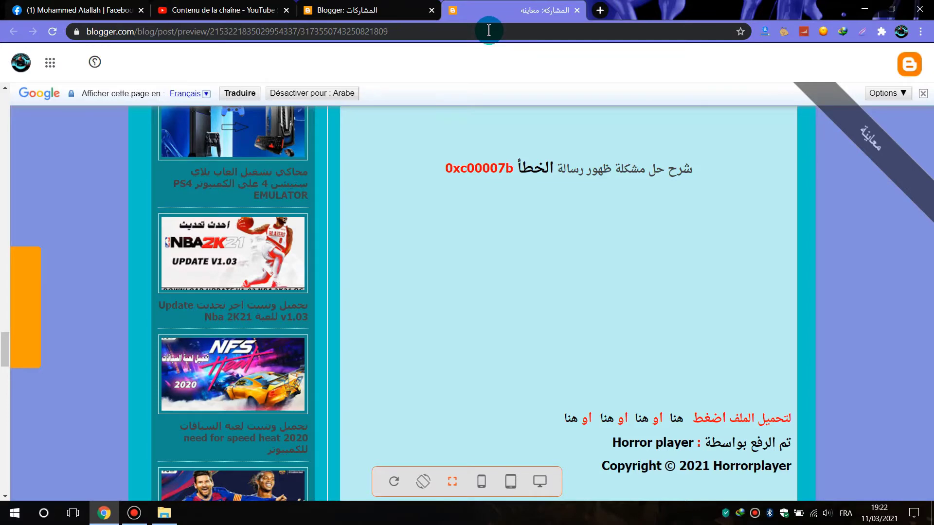
Step: In Chrome, bring up the paste options for the copied uptobox link on the address, then minimize the browser
left_click(489, 31)
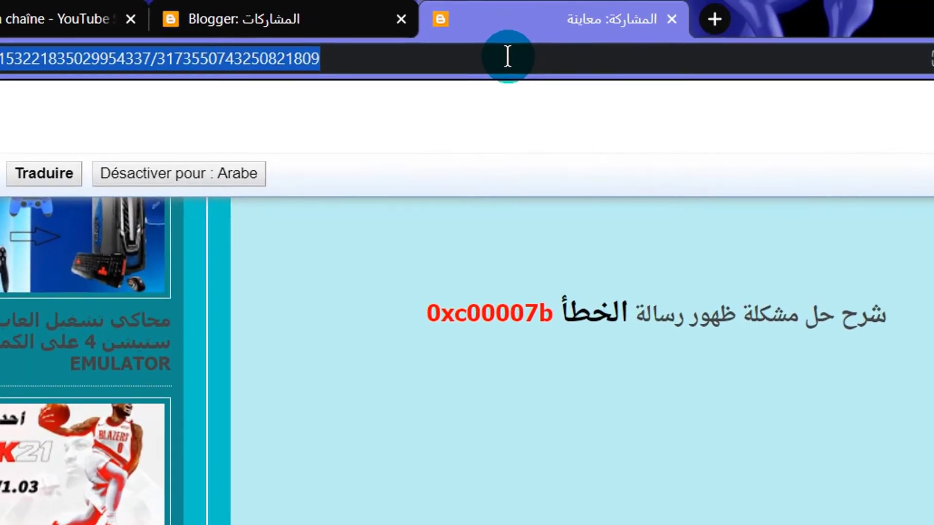
right_click(507, 57)
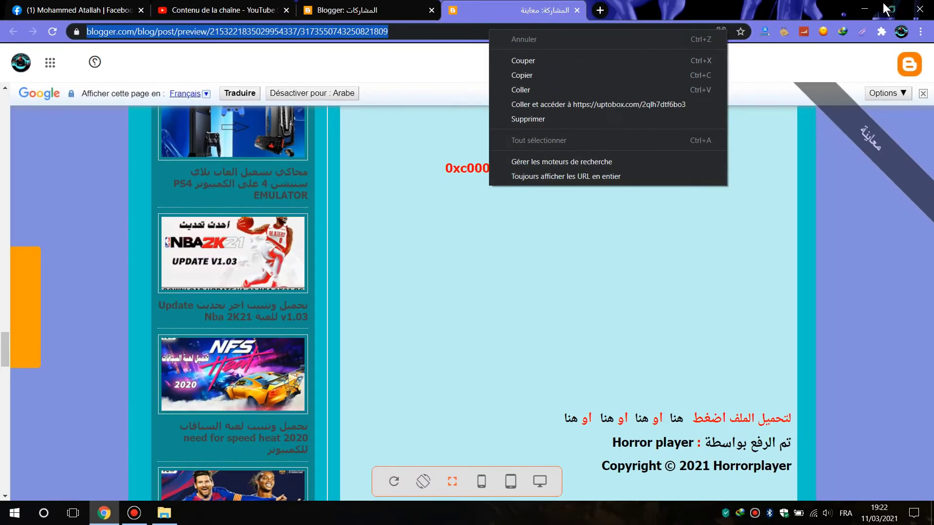
left_click(863, 10)
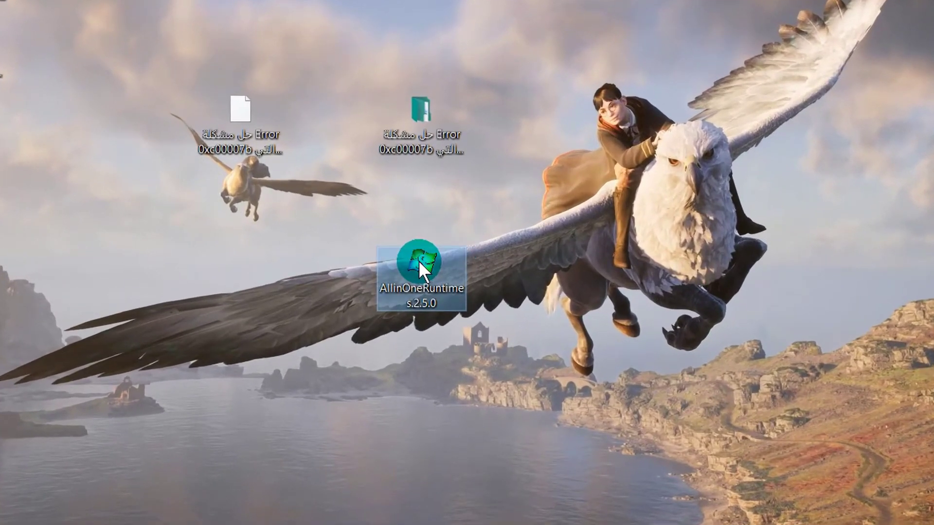
Step: Run the AllinOneRuntimes.2.5.0 installer on the desktop as administrator
mouse_move(418, 261)
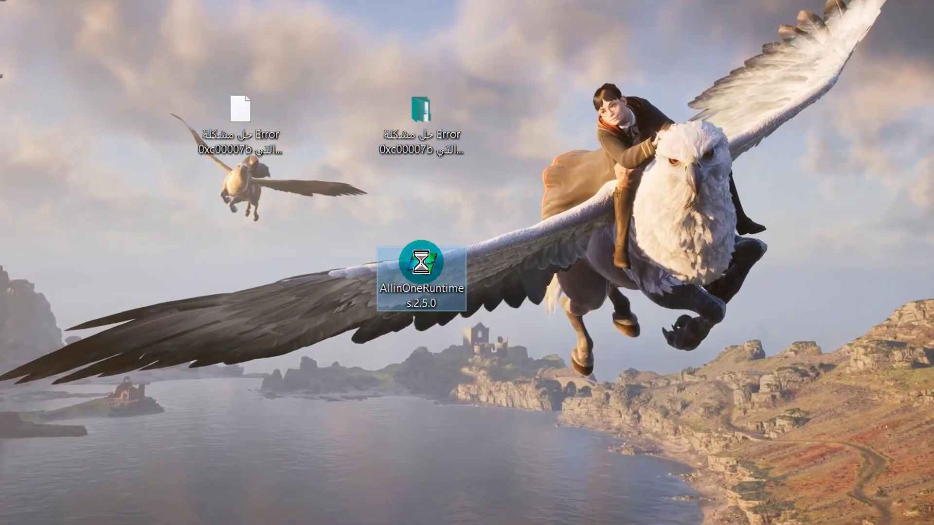
right_click(421, 262)
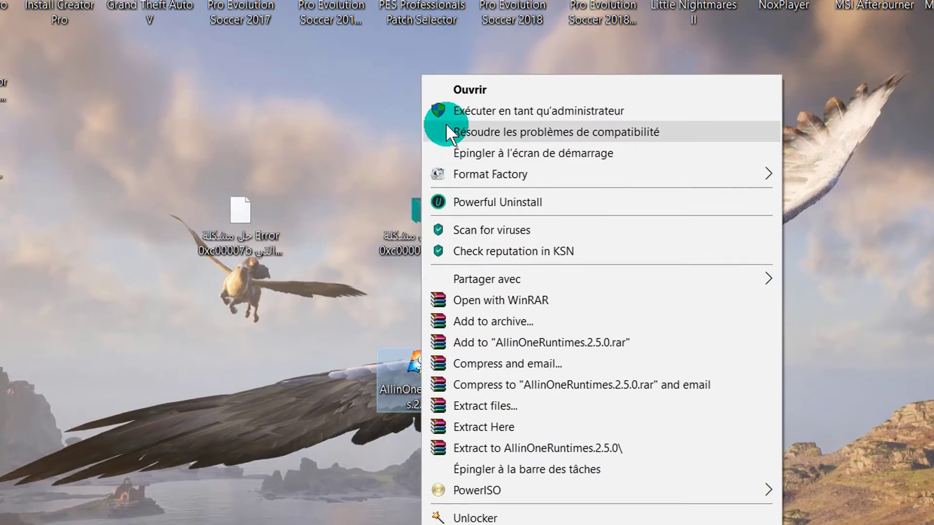
left_click(448, 104)
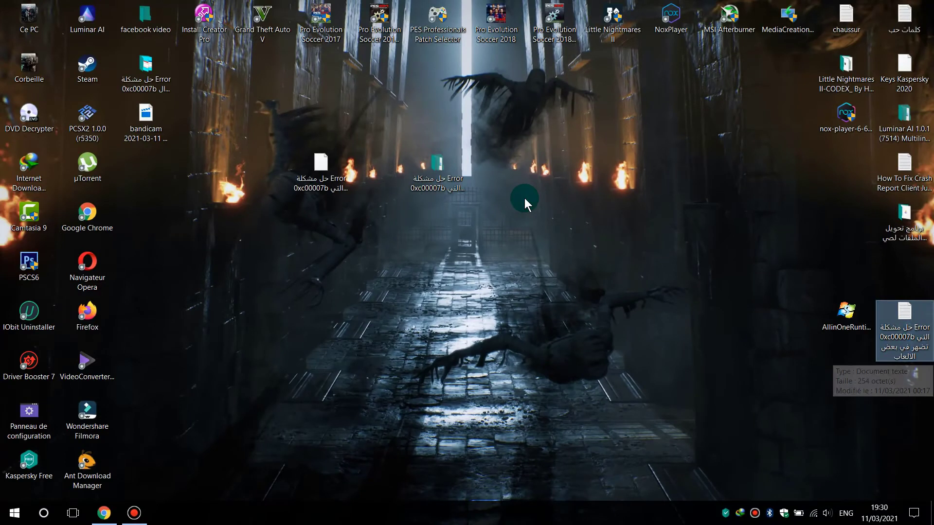
Step: In Chrome, search Google for "directx" and open Microsoft's download page for the DirectX end-user runtime web installer
left_click(525, 198)
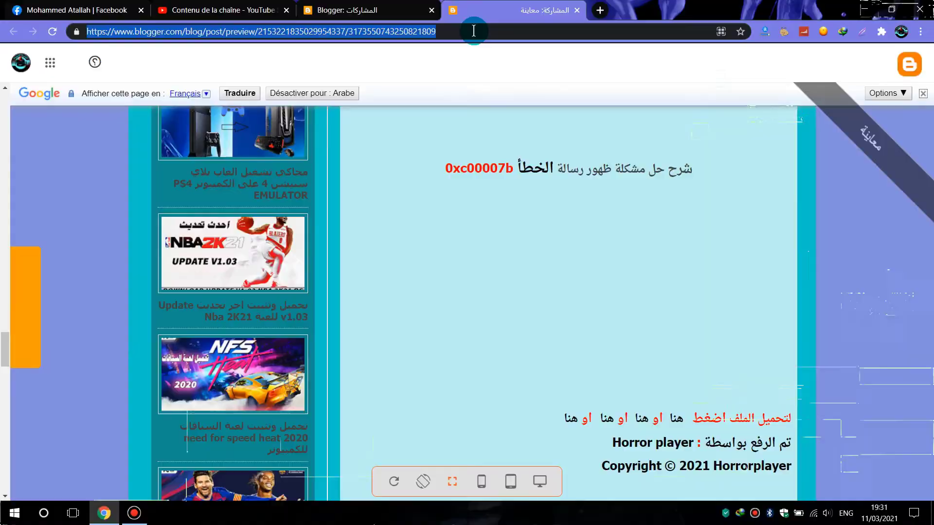
left_click(473, 30)
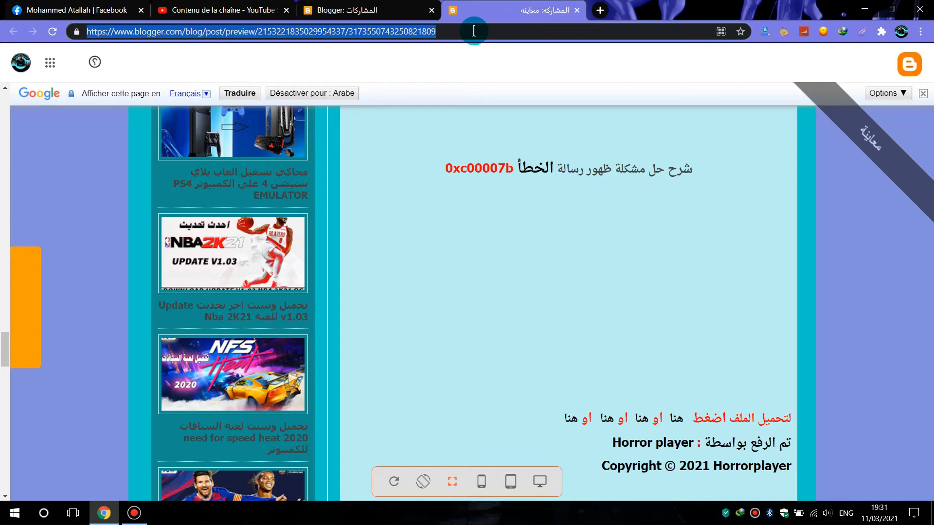
type("directx")
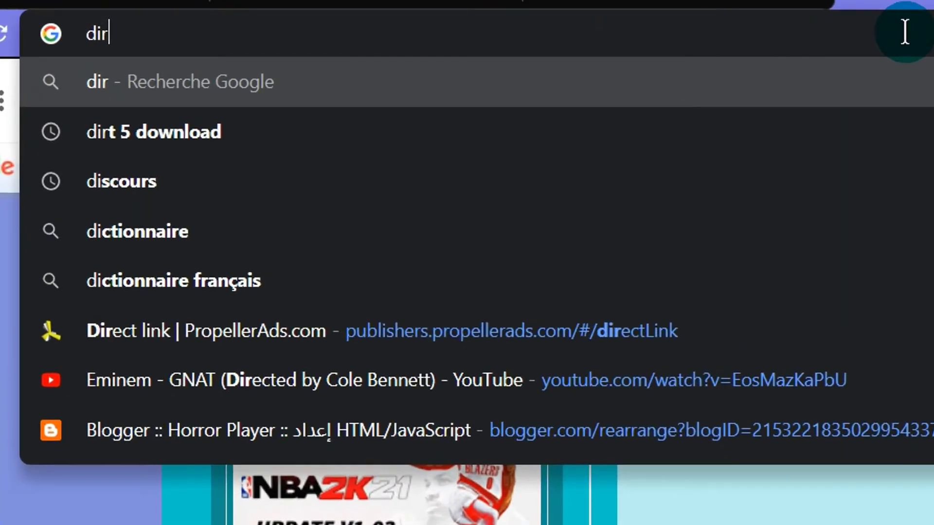
key("Return")
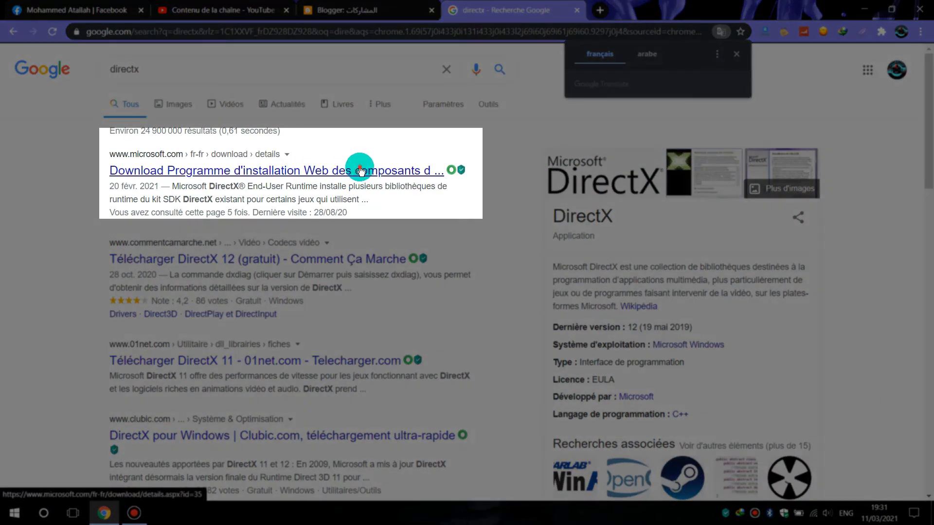
left_click(360, 171)
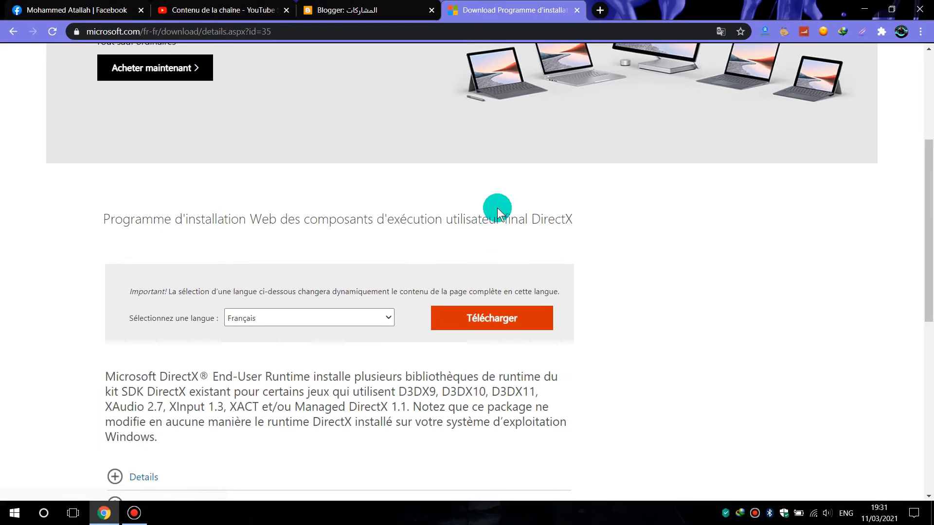
Step: Close the DirectX download page and minimize the browser to return to the desktop
left_click(581, 13)
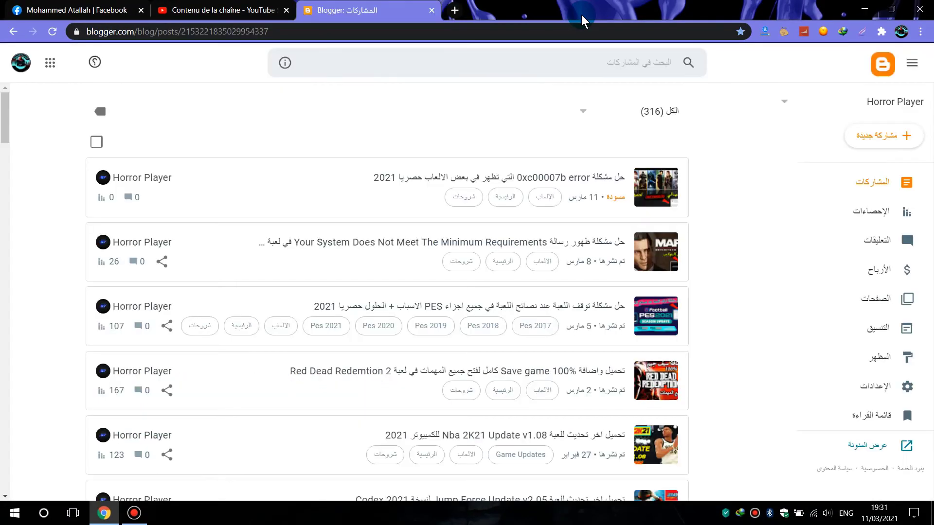
left_click(863, 9)
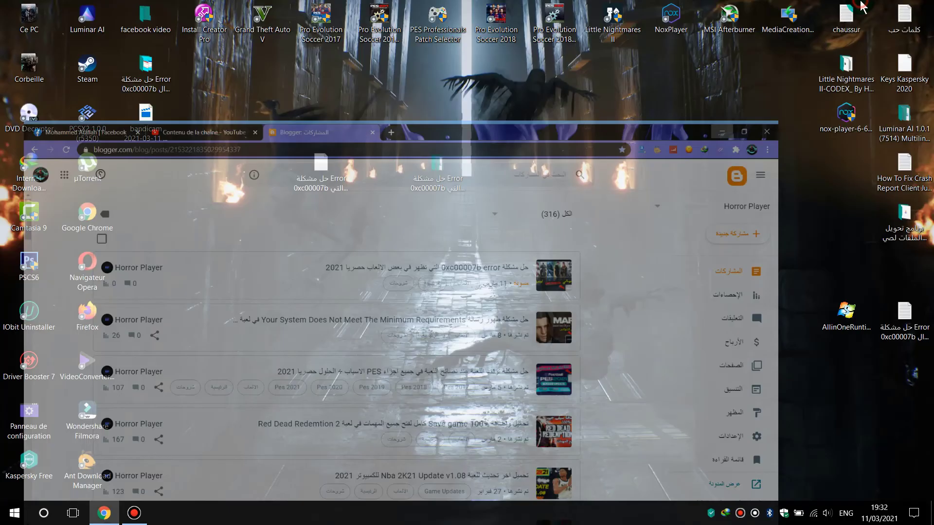